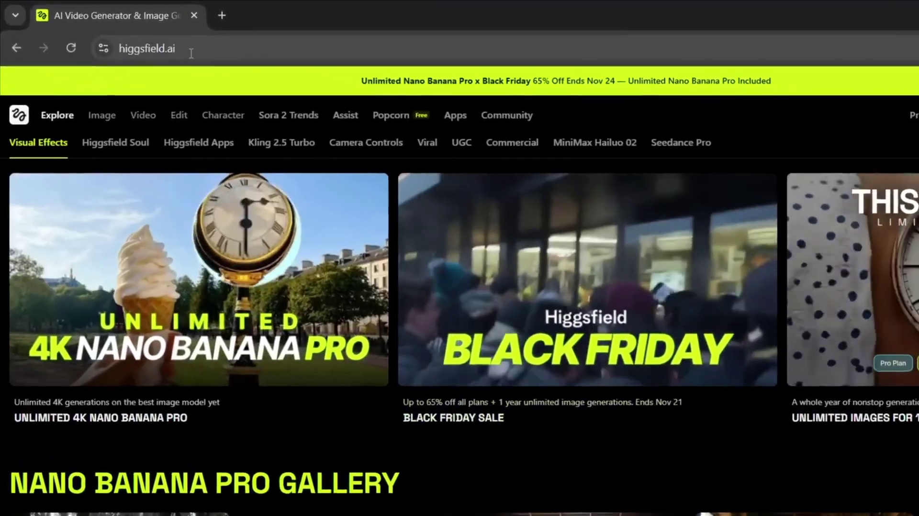
- Open the Unlimited 4K Nano Banana Pro image generator, keeping Nano Banana Pro as the model
click(122, 47)
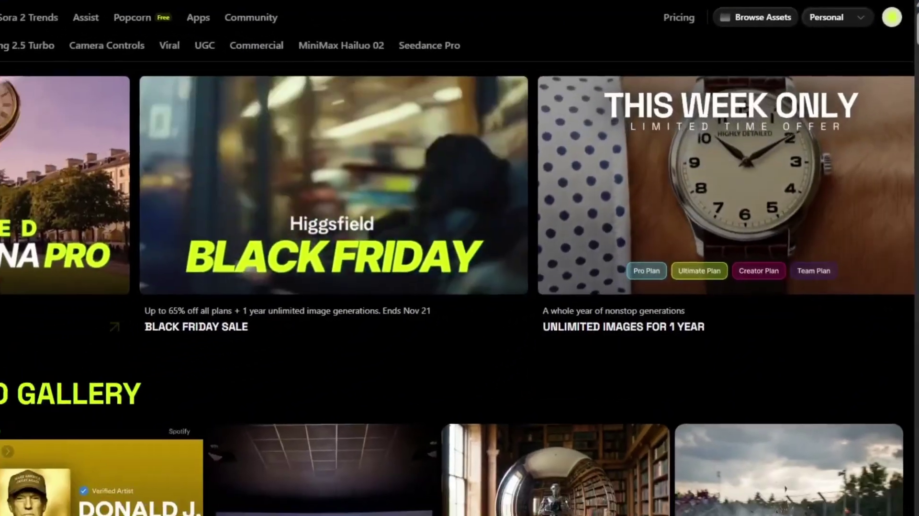
scroll(190, 378, down, 3)
scroll(190, 378, down, 15)
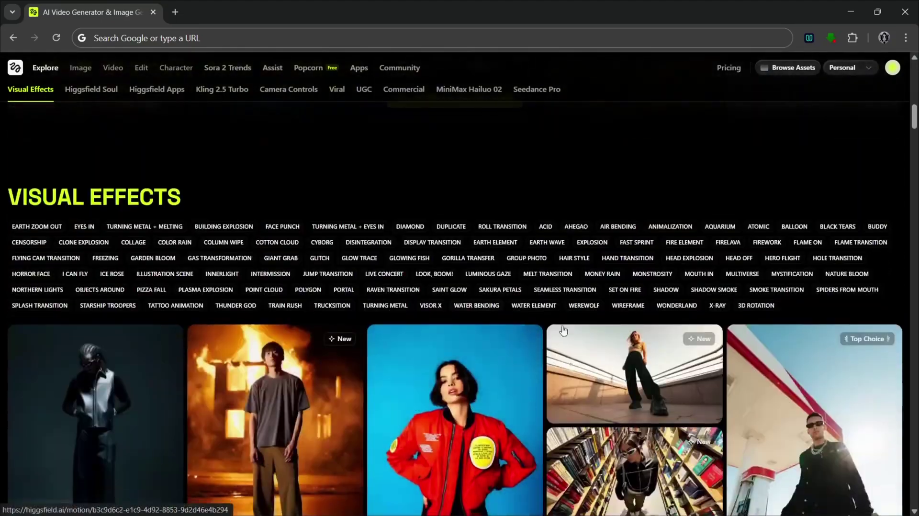
scroll(593, 341, down, 2)
scroll(393, 344, up, 5)
scroll(394, 344, up, 10)
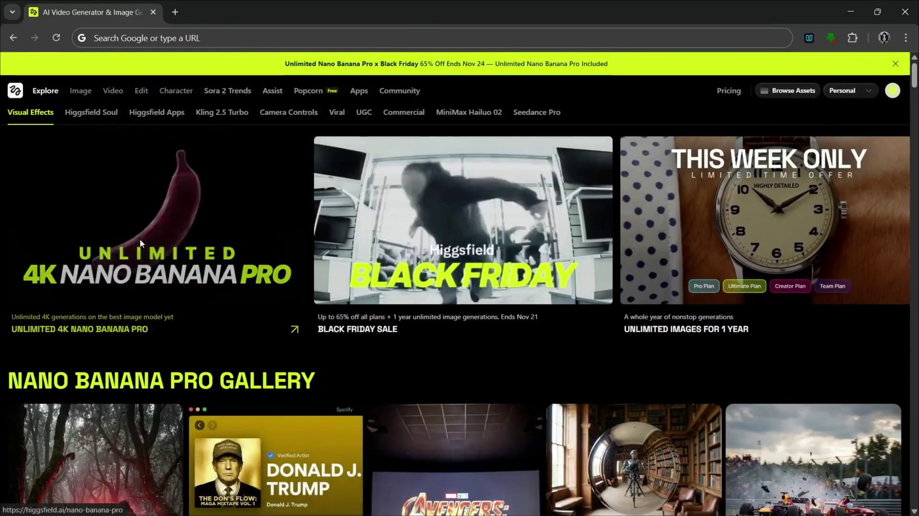
click(151, 260)
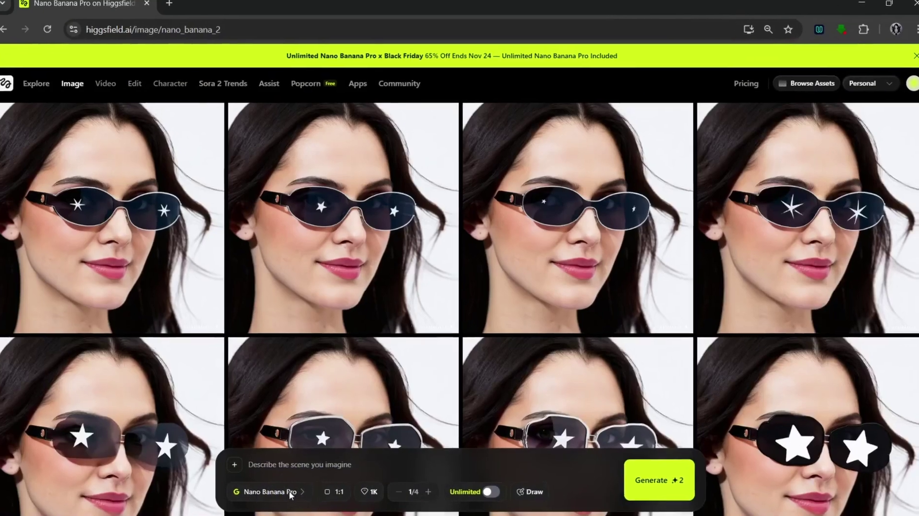
click(271, 489)
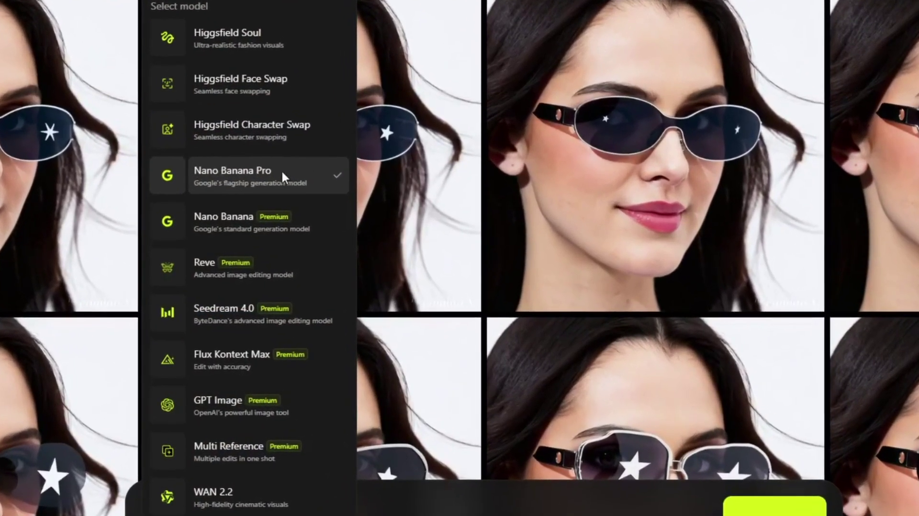
click(307, 183)
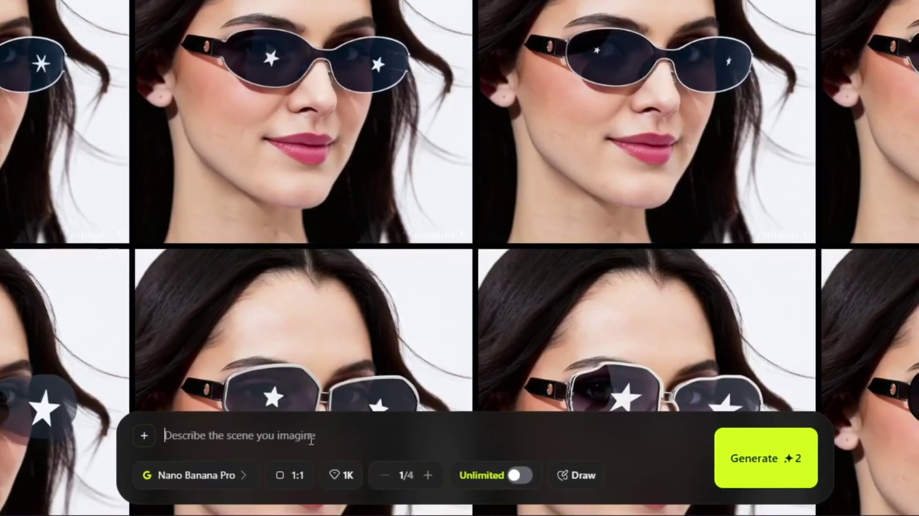
- Enter the prompt 'A woman sitting on a bench at a park' and set 16:9, 2K, batch 2
text(A woman sitting)
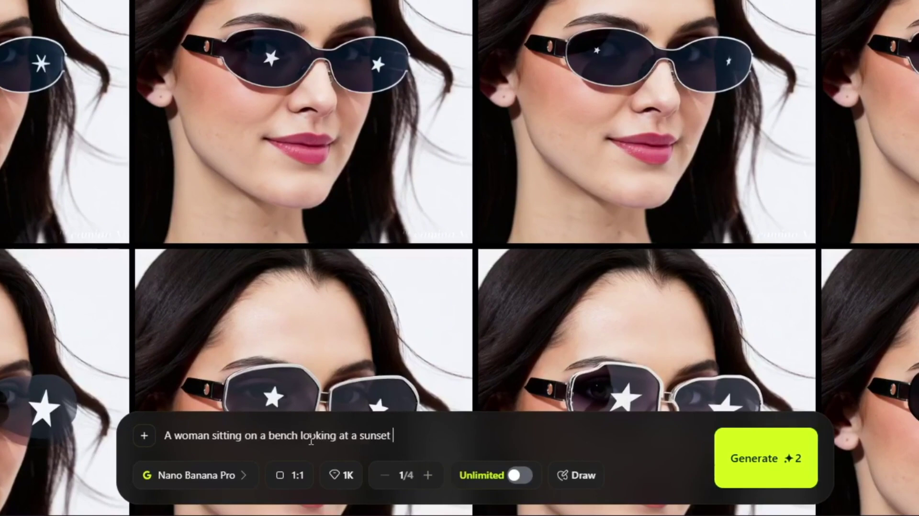
text( on a bench at a park)
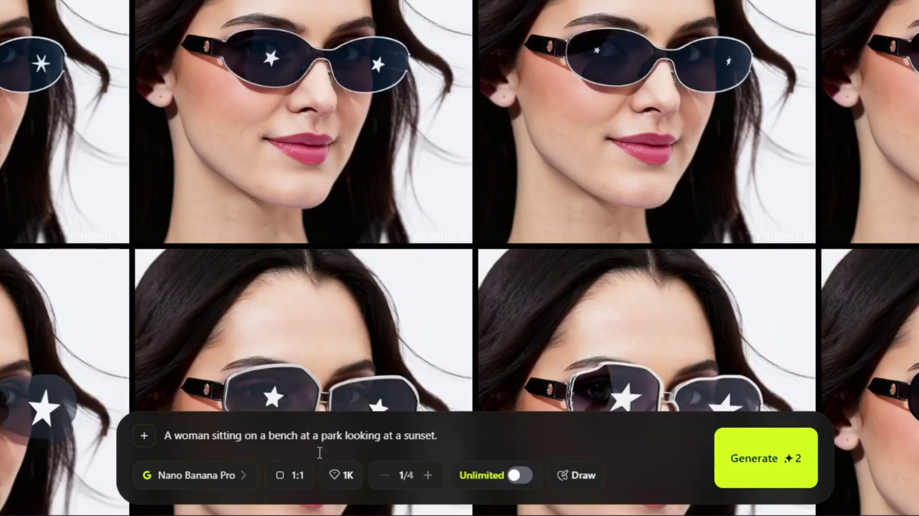
click(287, 471)
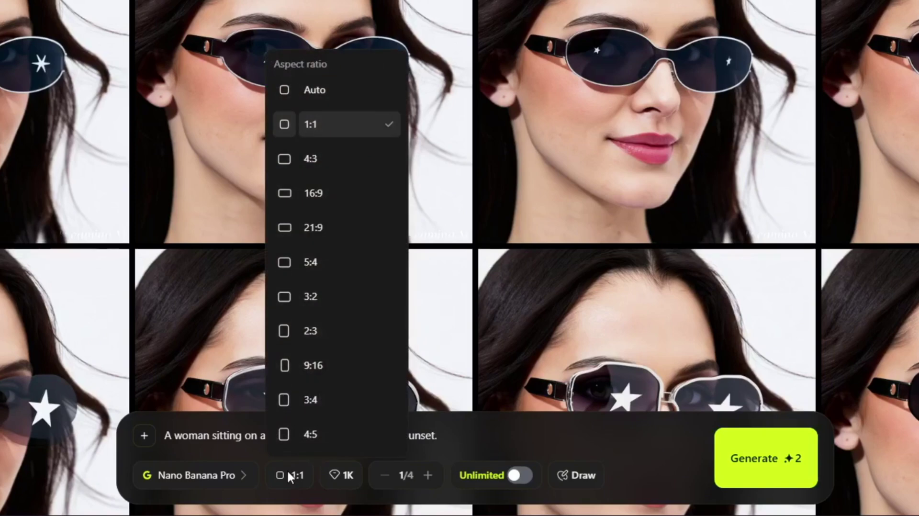
click(326, 195)
click(351, 481)
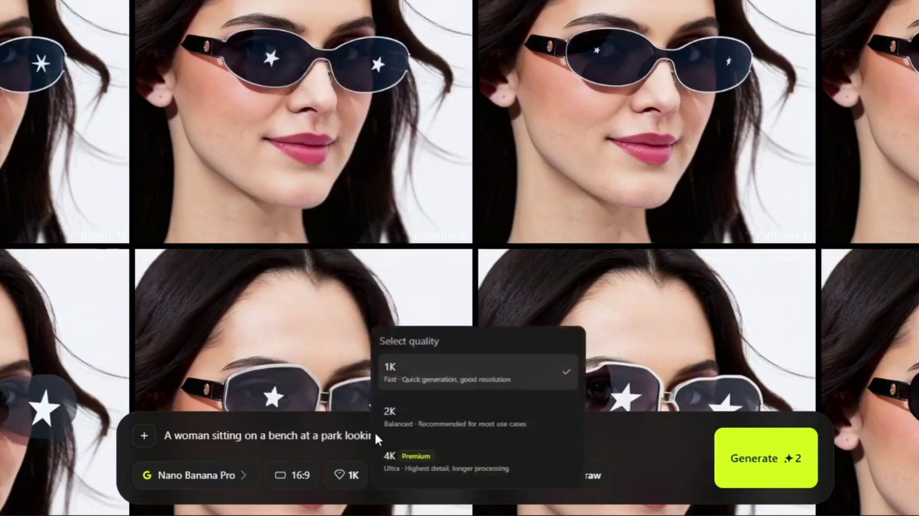
click(449, 422)
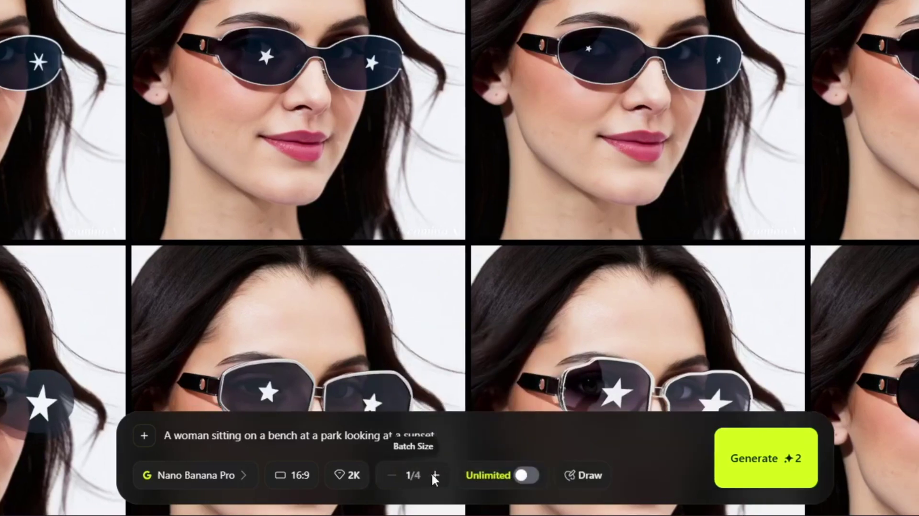
click(434, 475)
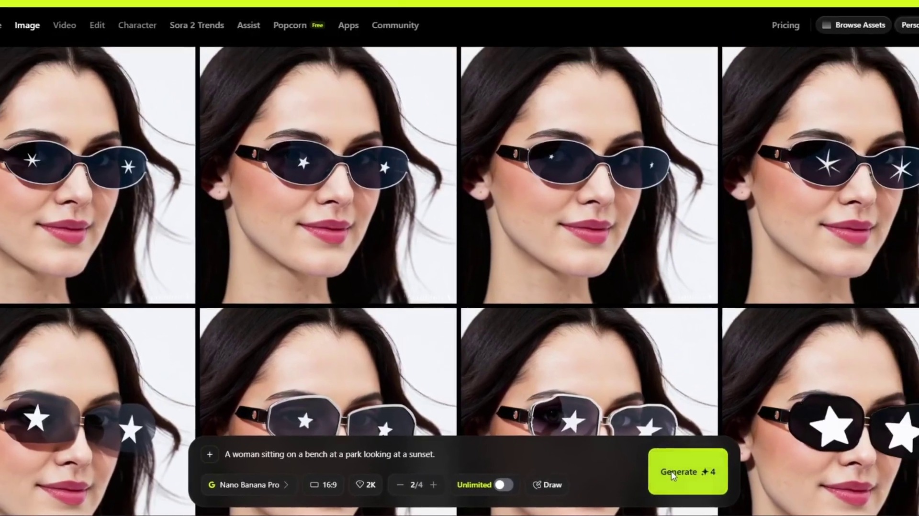
- Generate the two sunset park-bench images and view the first one full-size
click(671, 471)
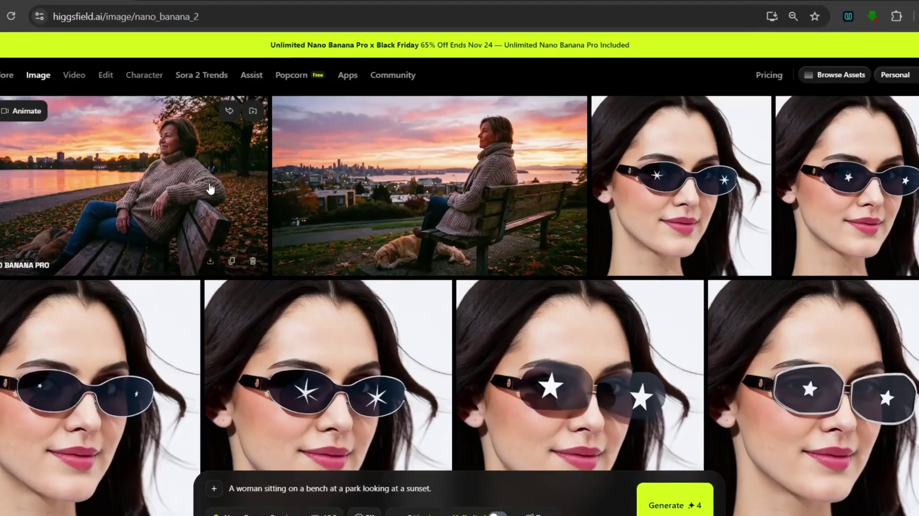
click(282, 193)
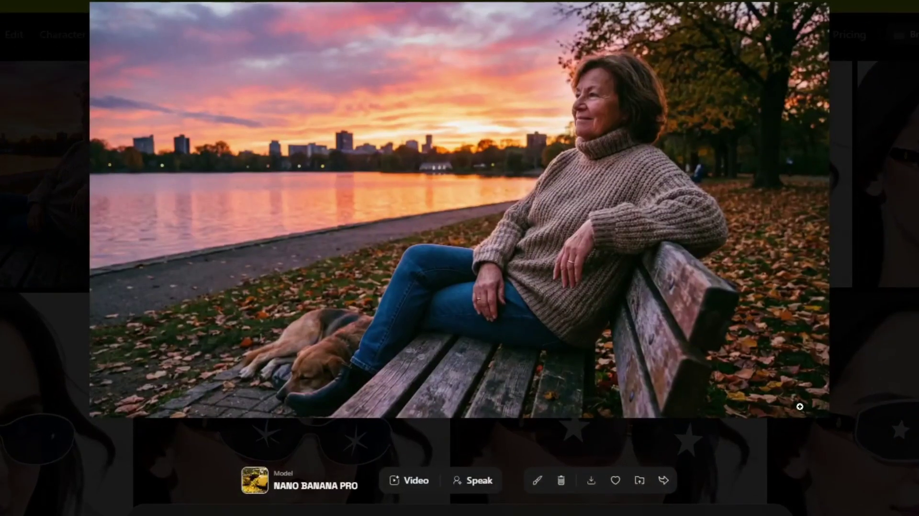
click(862, 251)
- Download the second park-bench image, the city-skyline shot with the dog
click(392, 201)
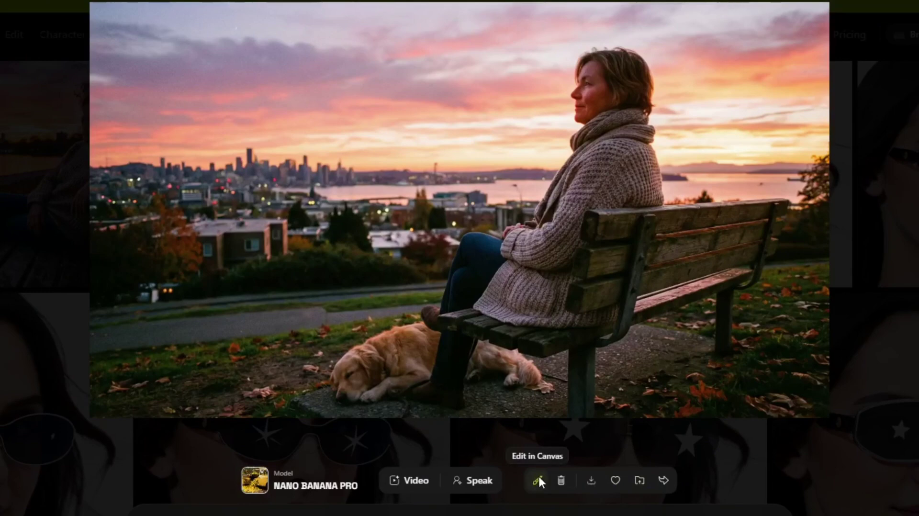
click(590, 482)
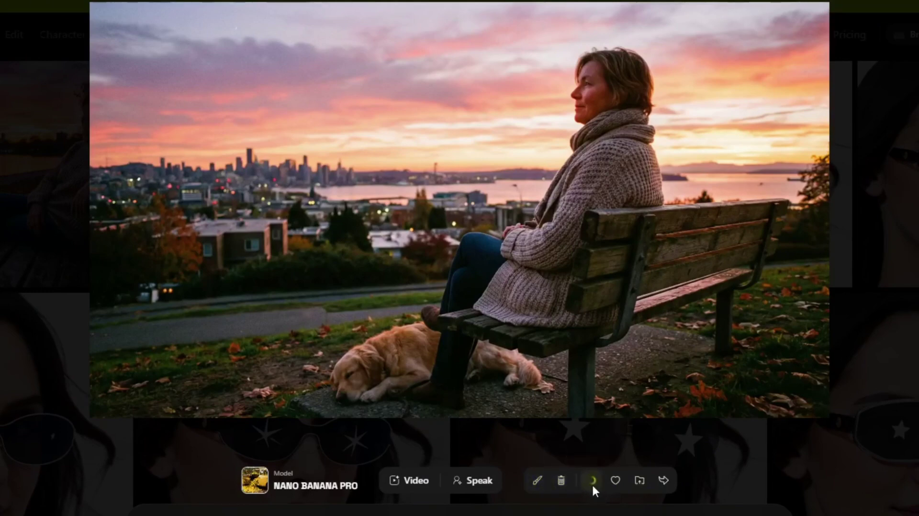
click(712, 474)
scroll(438, 497, down, 2)
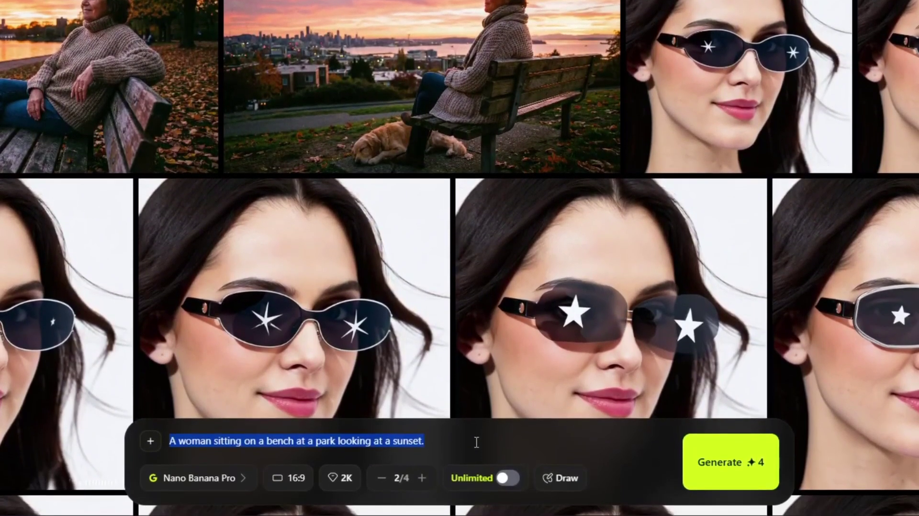
- Paste the Y2K skateboarder prompt, generate two images, and enlarge the first result
key(ctrl+v)
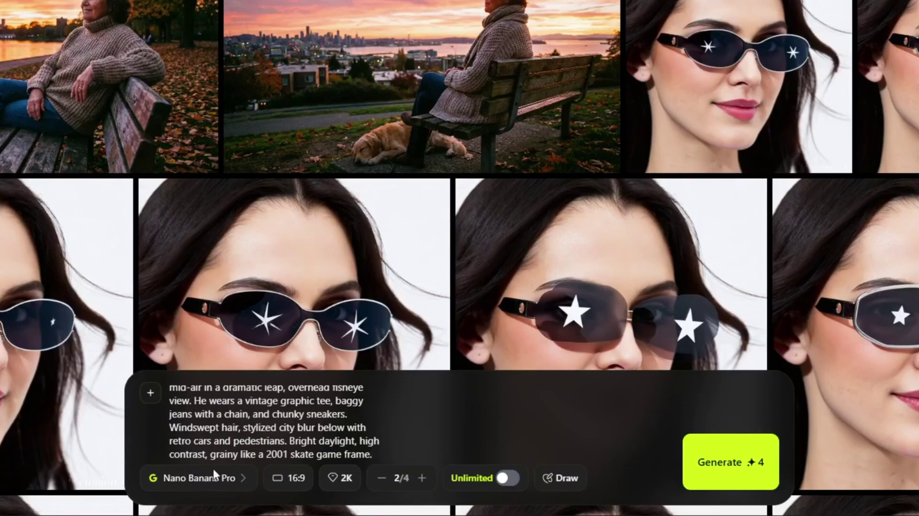
click(699, 466)
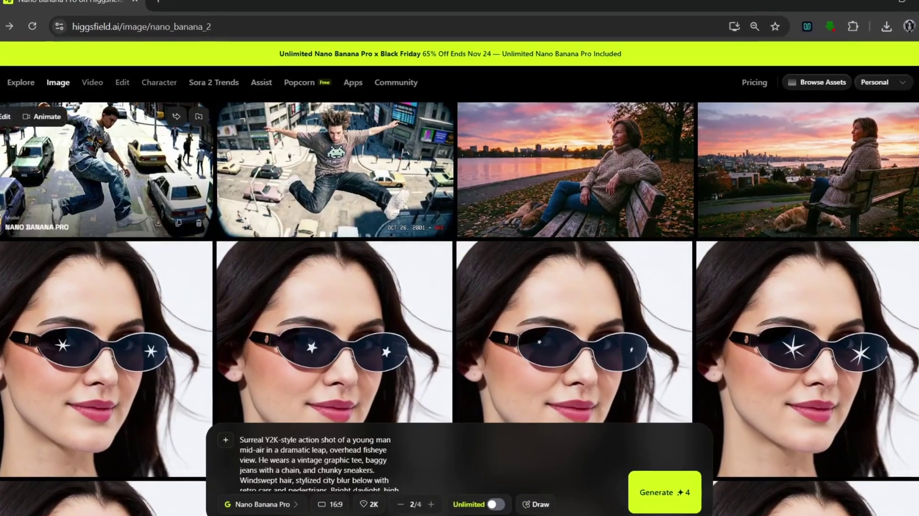
click(142, 173)
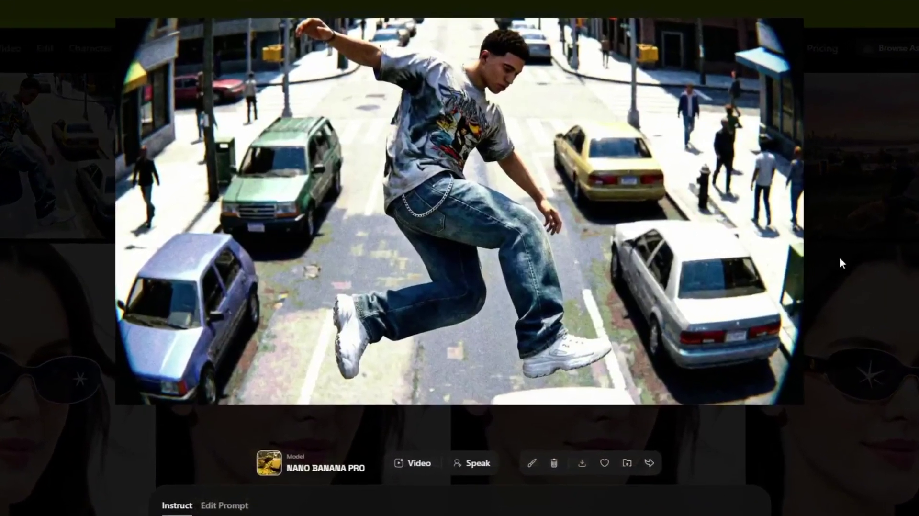
- Compare the second skate image, then reopen the jumping-man fisheye shot with the 2001 REC stamp
click(840, 263)
click(338, 182)
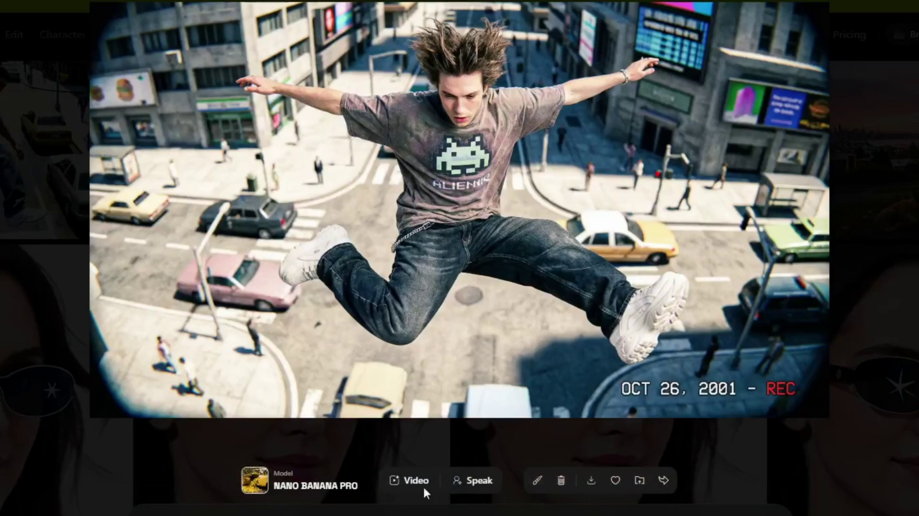
click(861, 270)
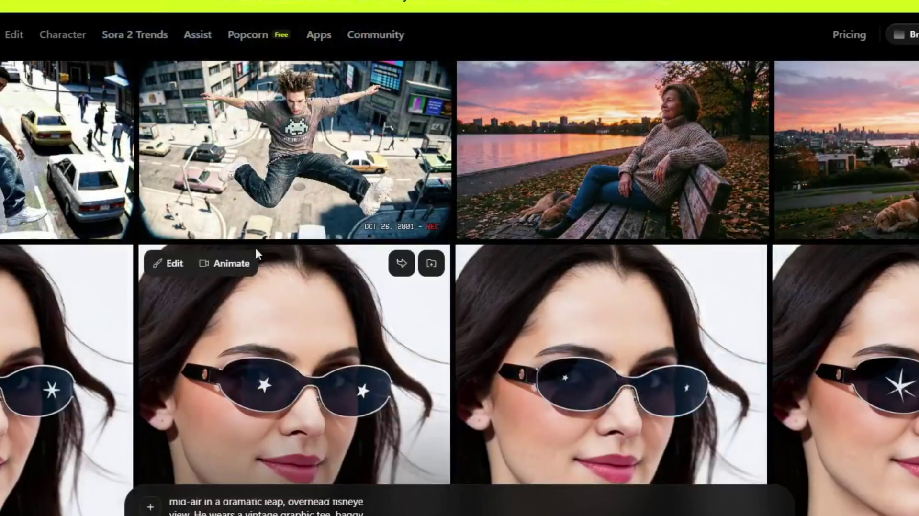
click(266, 198)
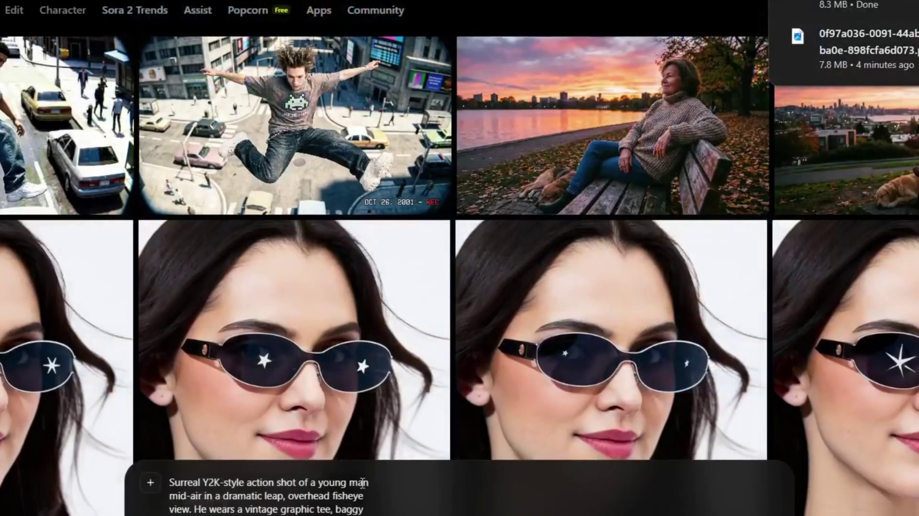
- Replace the Y2K prompt with the night-market description and generate two images
key(ctrl+a)
text(A candid street photograph taken at night in a bustling market. A young woman, approximately 20 years old, with long brown hair, wears a rust-colored jacket and light blue jeans. She holds the photographer's hand and looks back at the camera with a slightly surprised expression. The background is blurred, depicting market stalls with various goods and other people moving around. The image is a medium shot taken from a low angle with a shallow depth of field. The lighting is a mix of artificial light from the market stalls and ambient night light.)
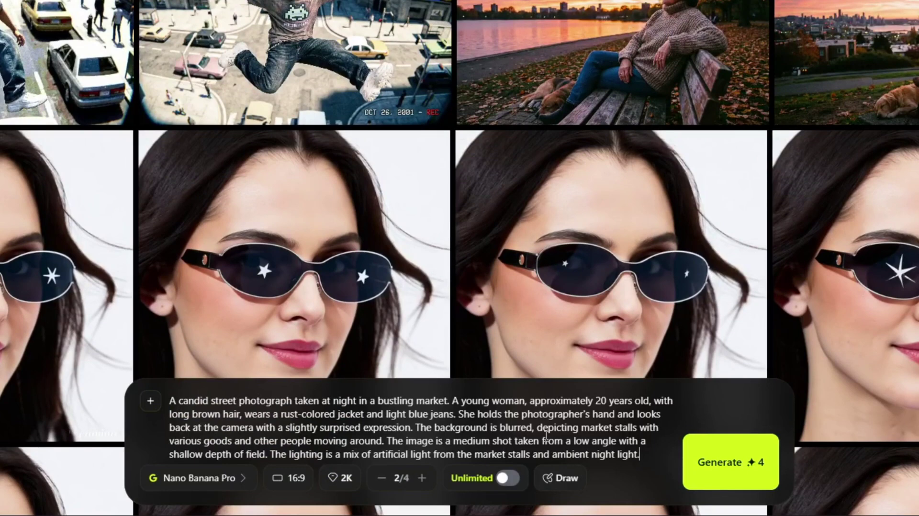
click(716, 465)
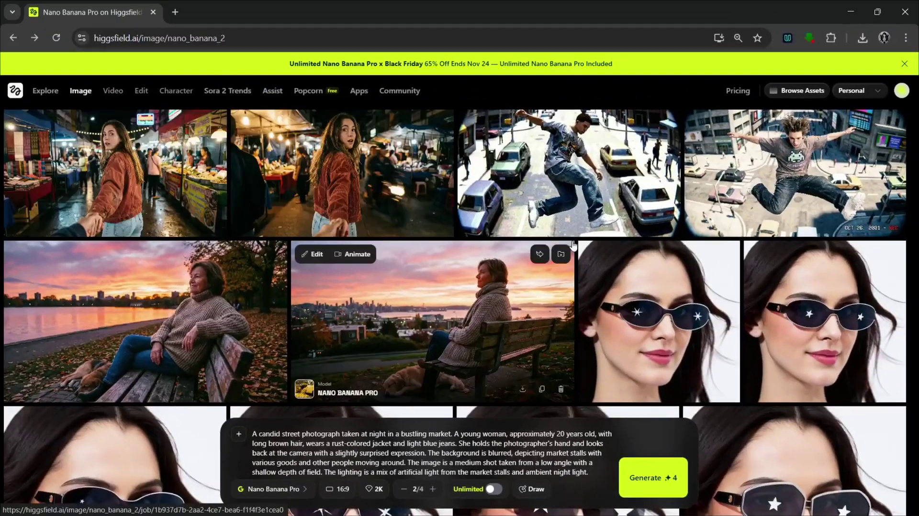
- Review both night-market images of the woman in a rust jacket and download the closer one
click(188, 143)
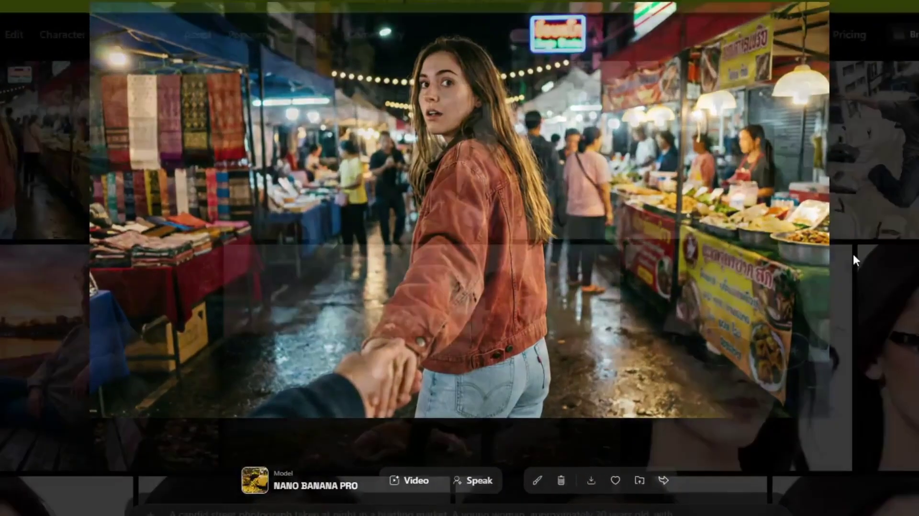
click(852, 251)
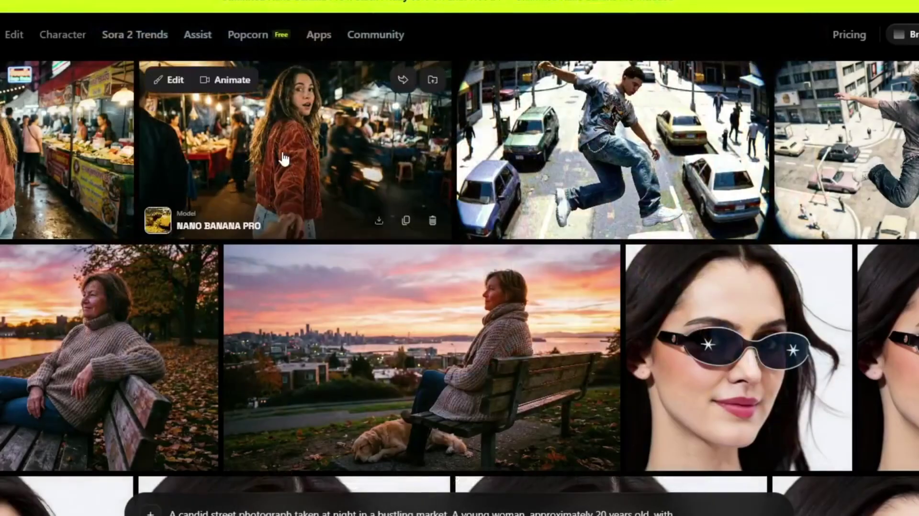
click(284, 178)
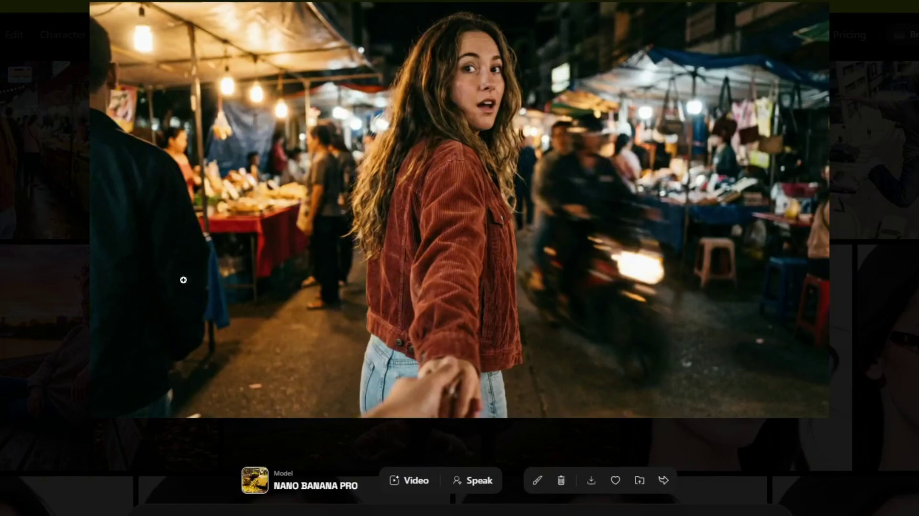
click(591, 479)
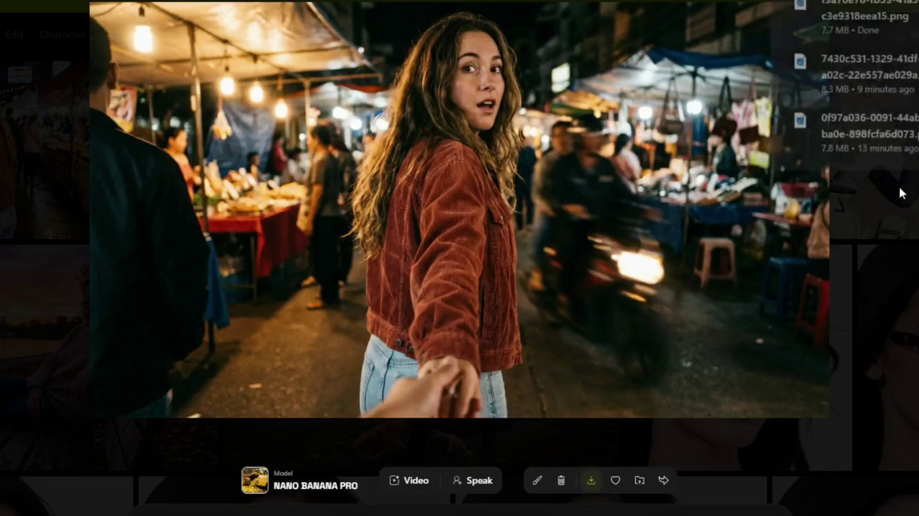
click(897, 191)
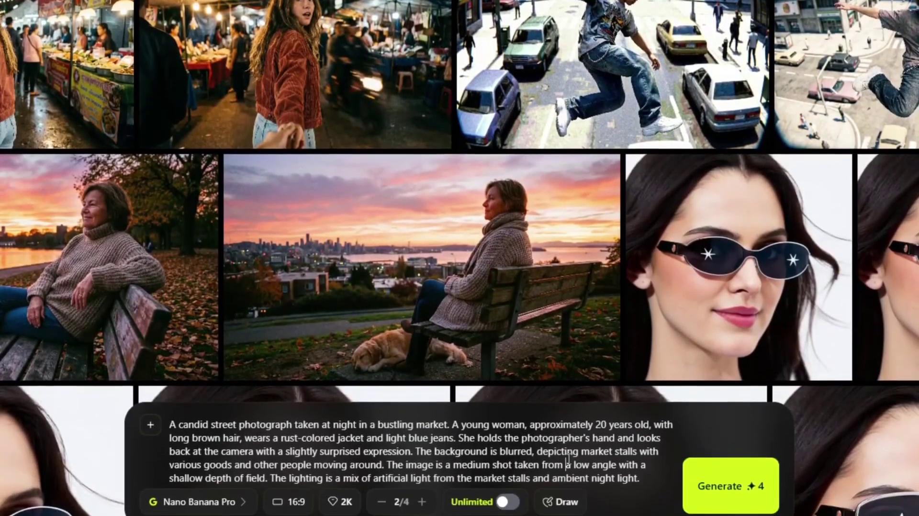
- Replace the prompt with the studio-model description, set 9:16, and generate
key(ctrl+a)
text(A young woman model posing confidently in a professional photo studio. Soft, diffused lighting from both sides, clean seamless backdrop, high-end fashion photography style. She stands in a relaxed but elegant pose, slight turn of the body, looking directly at the camera. Detailed facial features, smooth skin, natural makeup, well-styled hair. Shot on a full-frame DSLR with a sharp 85mm lens, ultra-realistic, high resolution.)
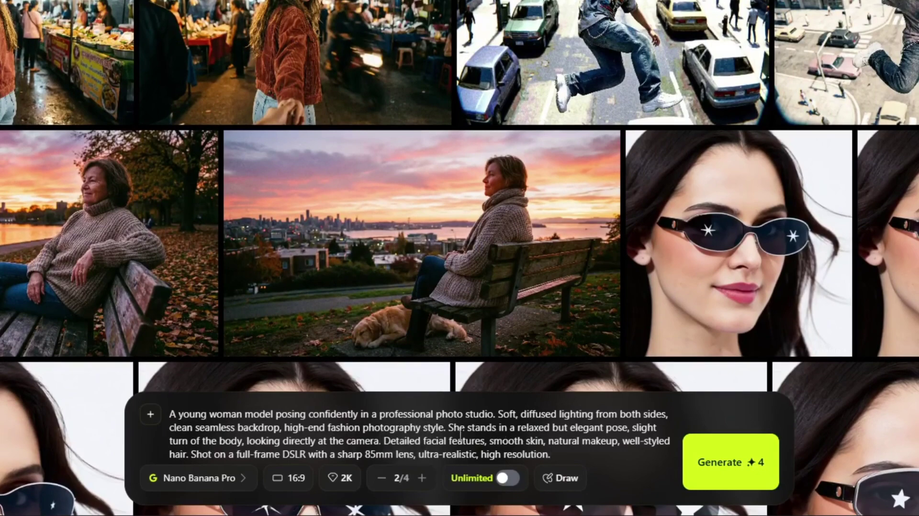
click(297, 474)
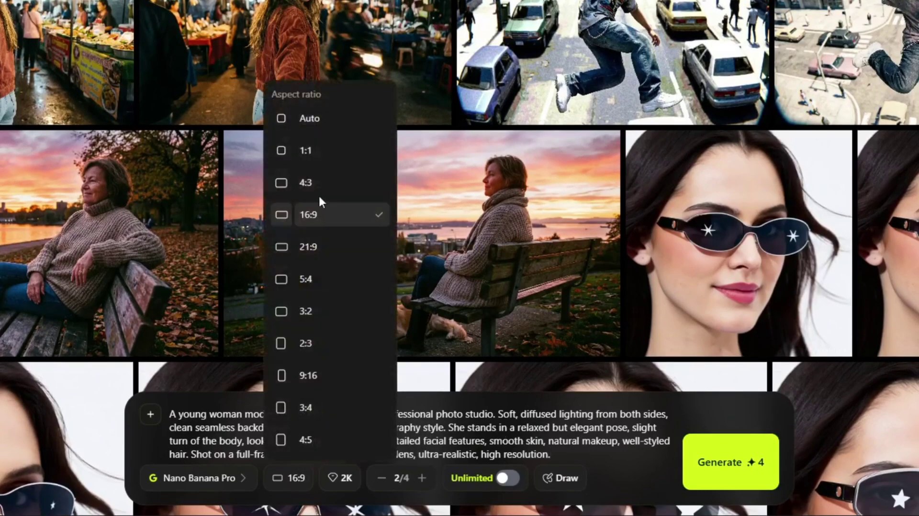
click(347, 343)
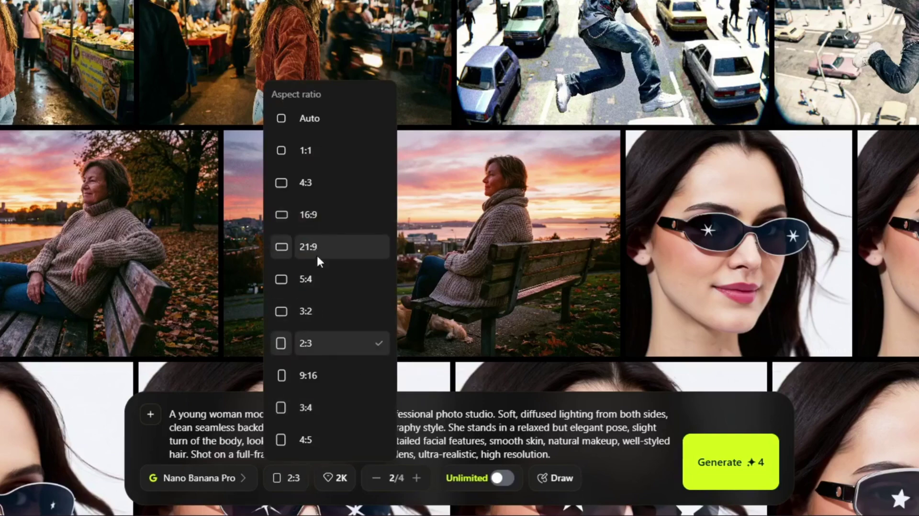
click(328, 376)
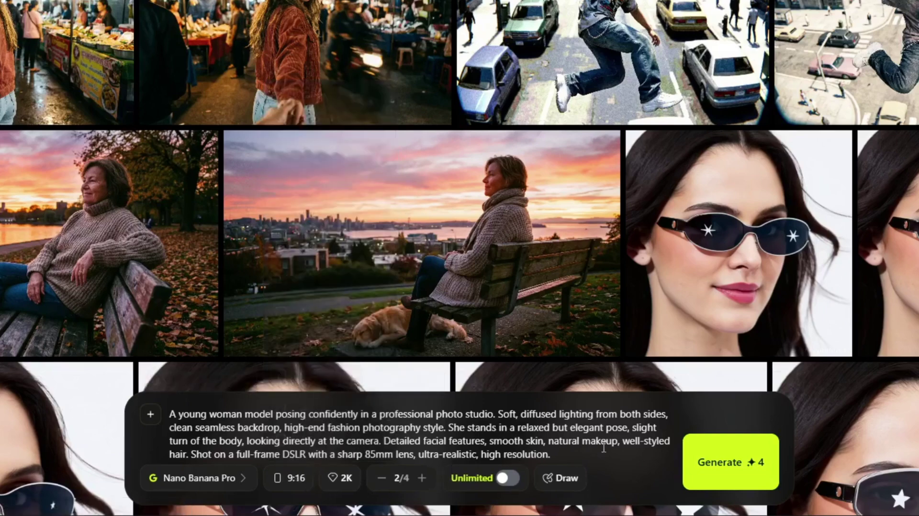
click(730, 462)
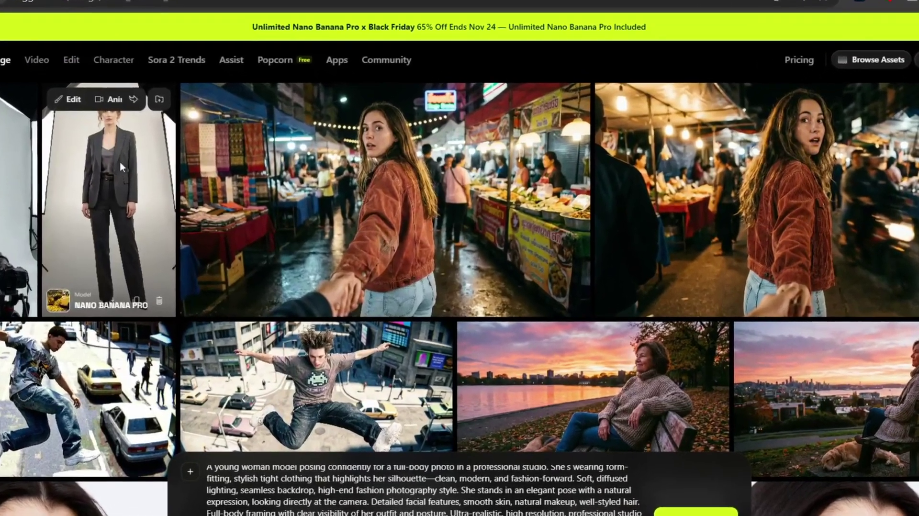
- Review both full-body blazer model shots up close before returning to the gallery
click(120, 161)
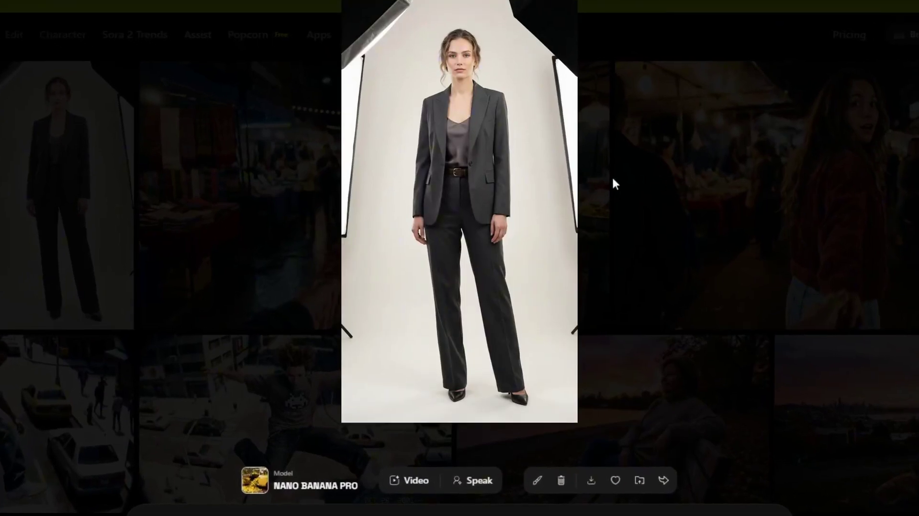
key(Right)
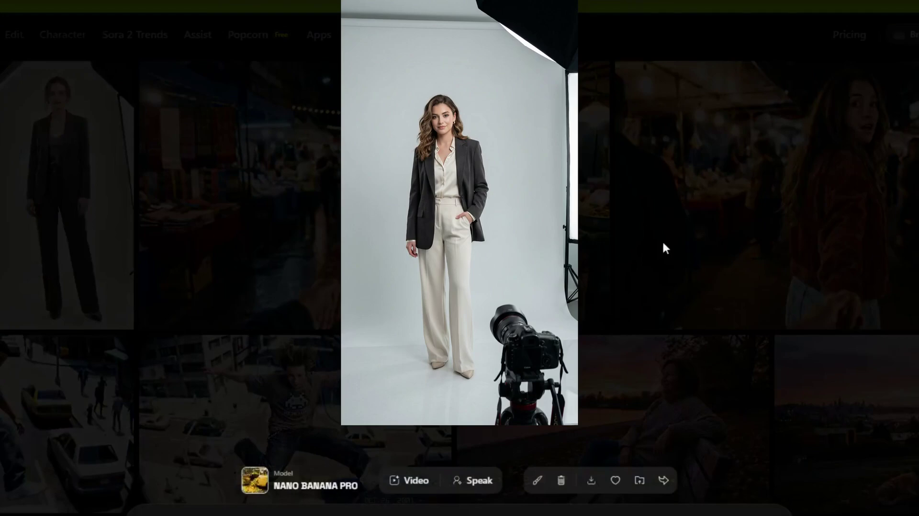
click(694, 242)
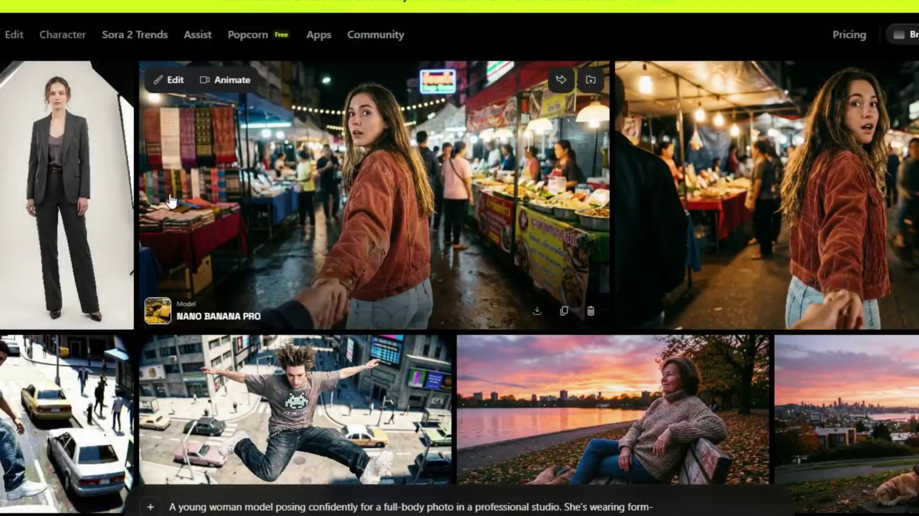